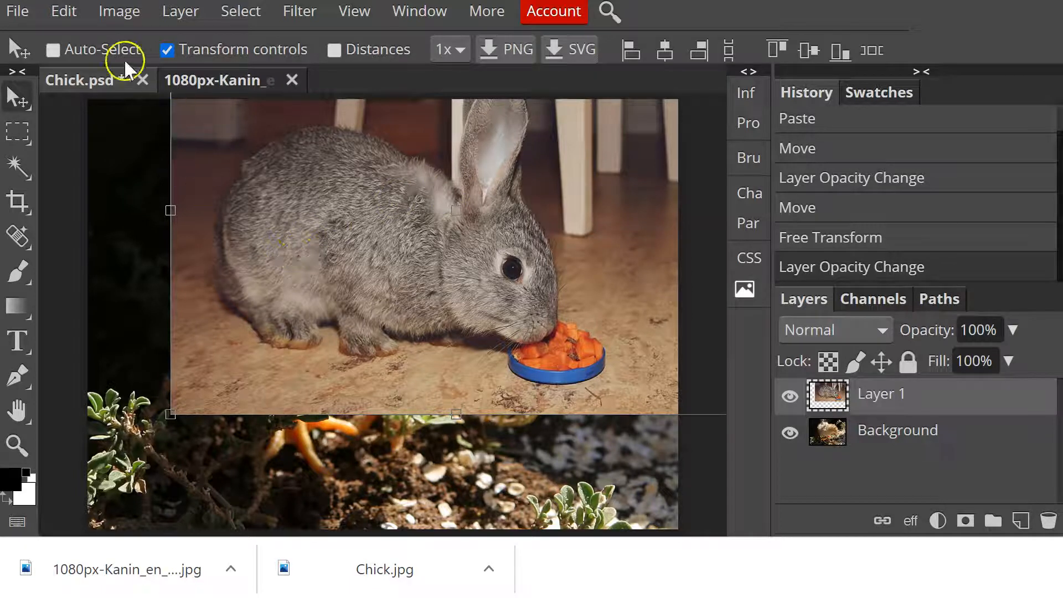
Step: Add a raster mask to Layer 1 with the Reveal All option
left_click(115, 13)
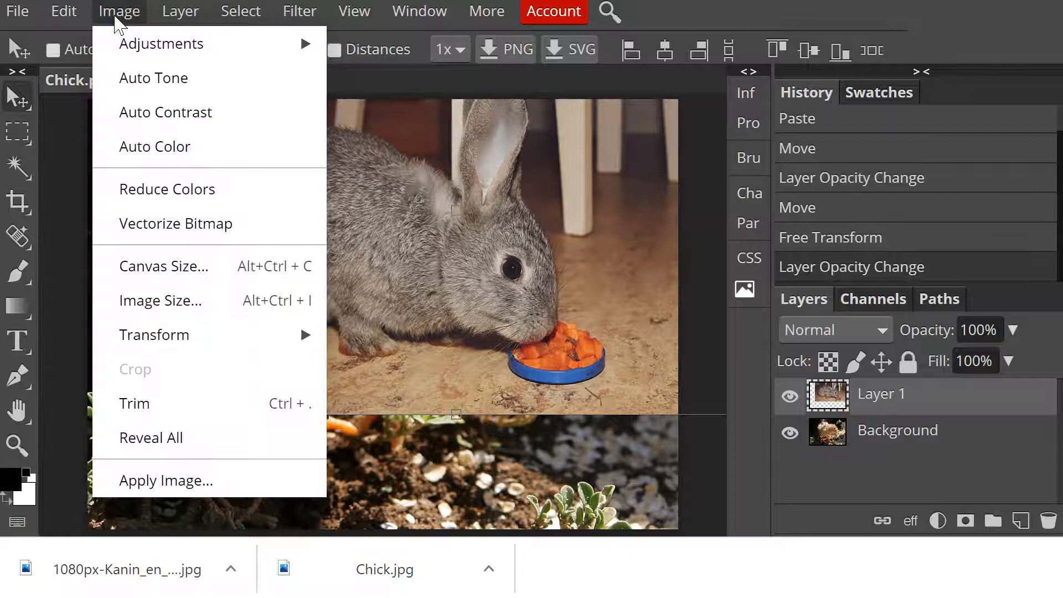
left_click(59, 10)
left_click(179, 12)
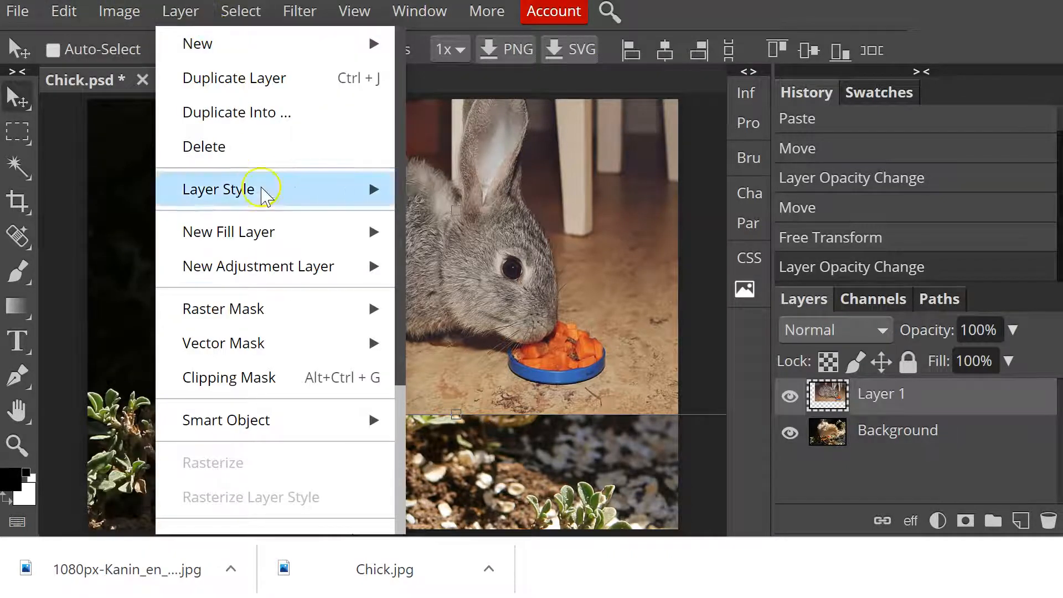
mouse_move(268, 304)
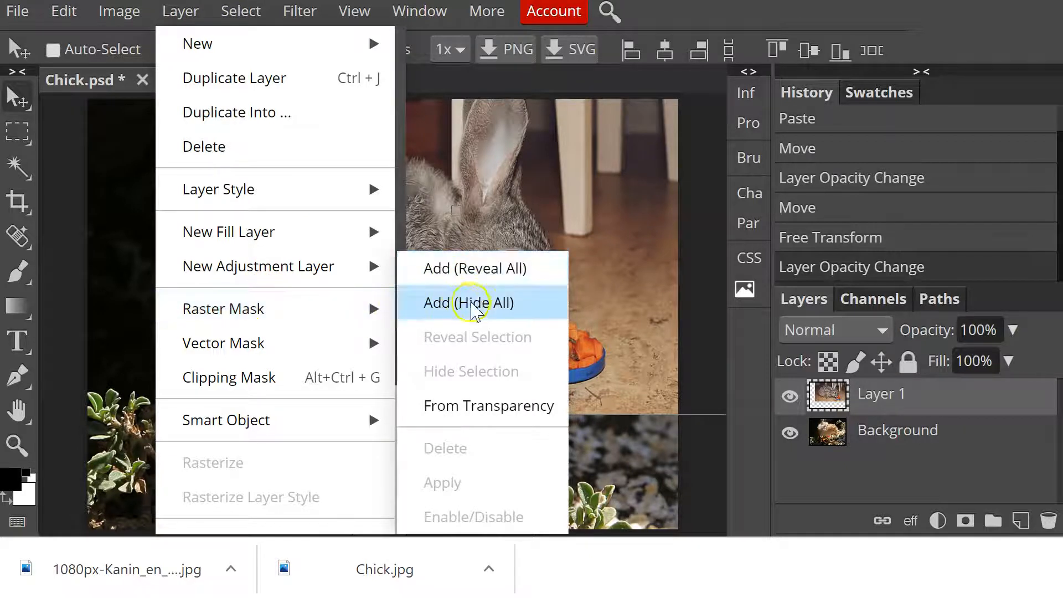
left_click(429, 271)
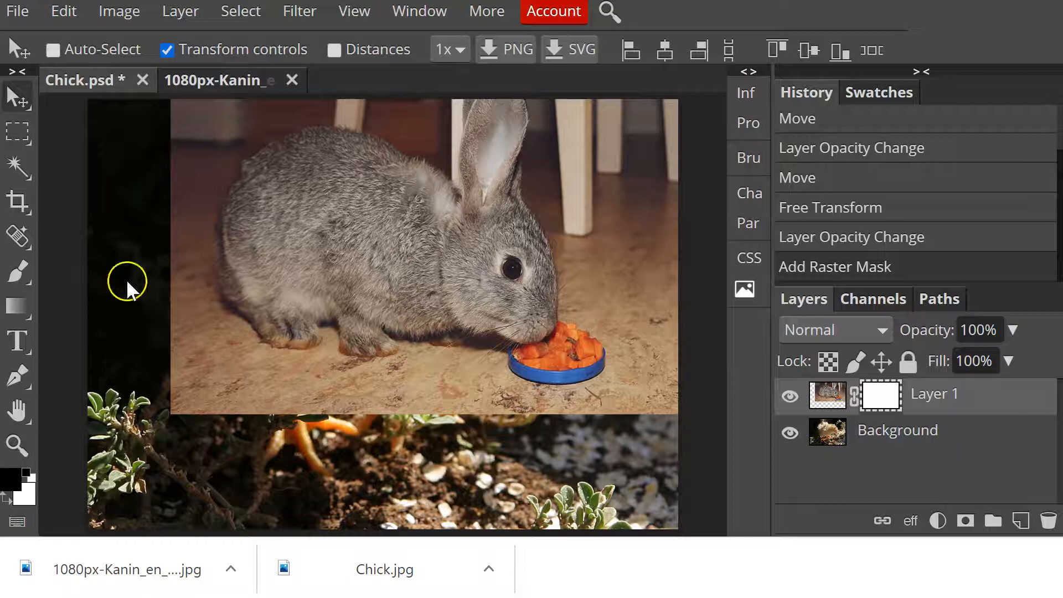
Step: Set up the Brush tool with black as the foreground colour and a brush size of 255 px
left_click(18, 269)
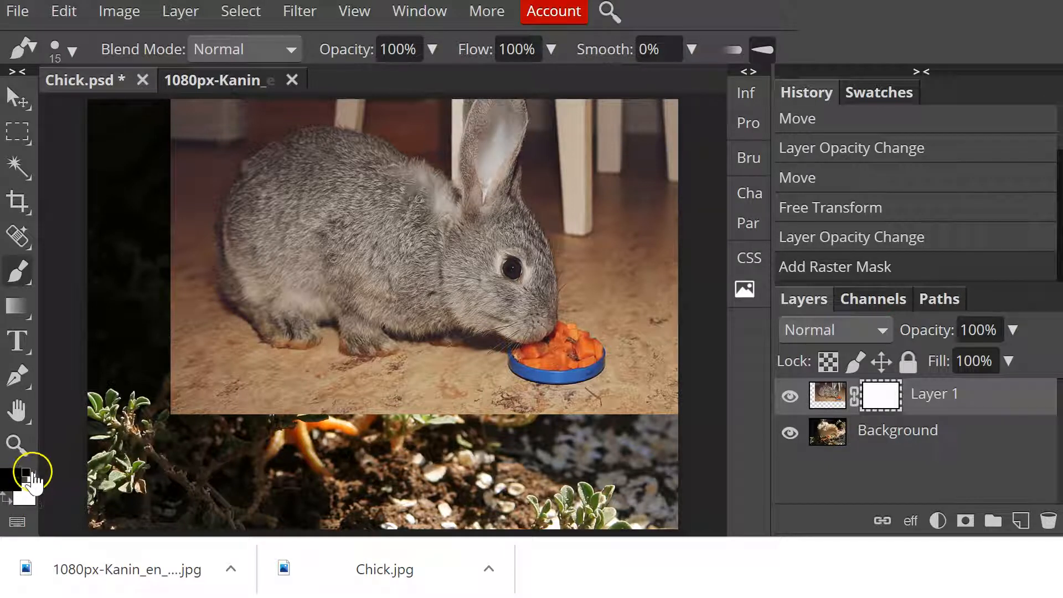
left_click(29, 475)
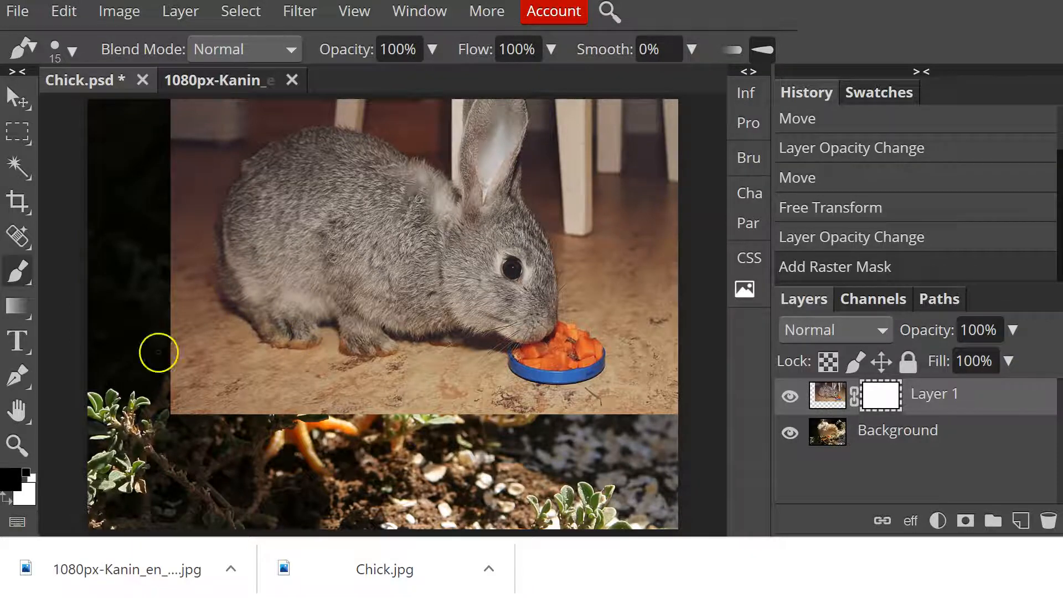
left_click(6, 497)
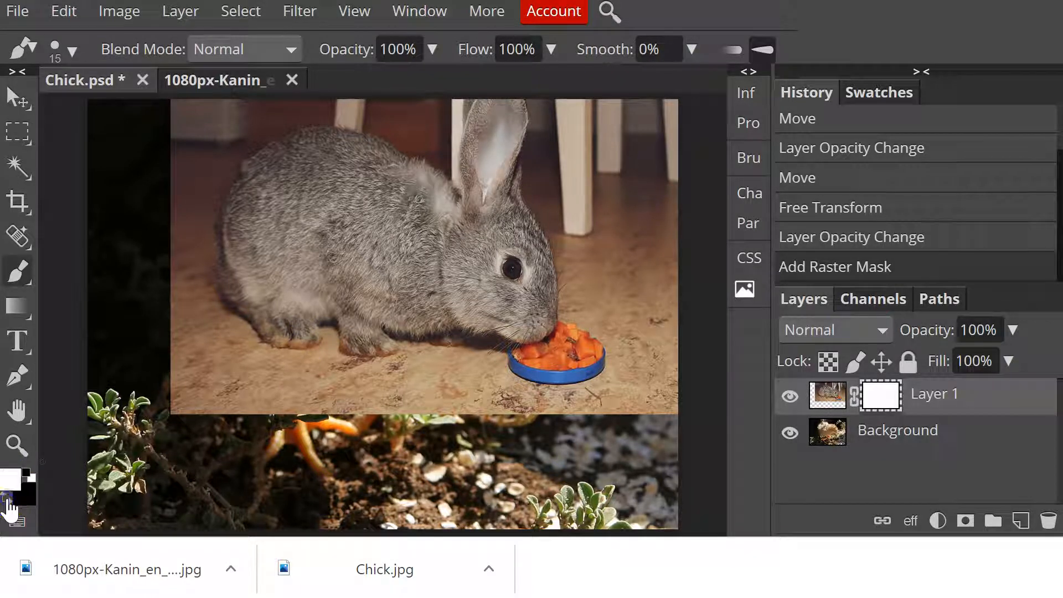
left_click(7, 499)
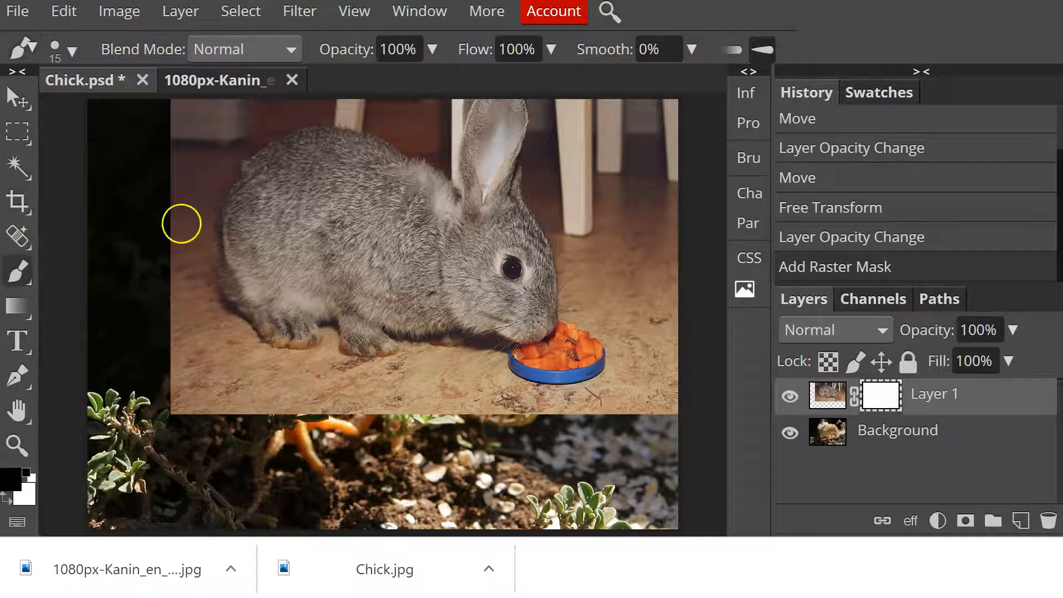
left_click(78, 43)
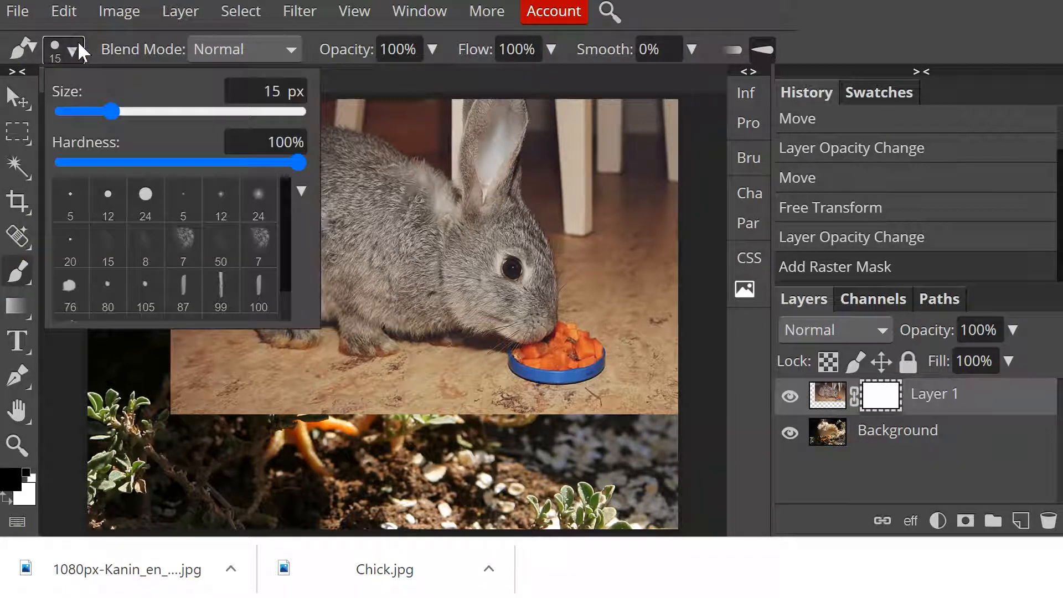
left_click(175, 112)
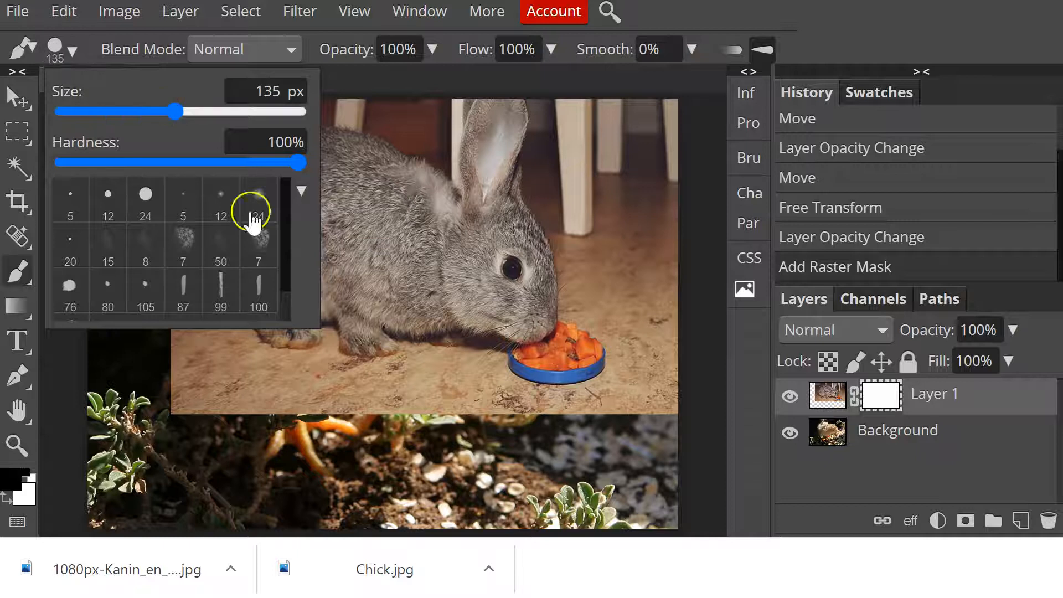
left_click(205, 111)
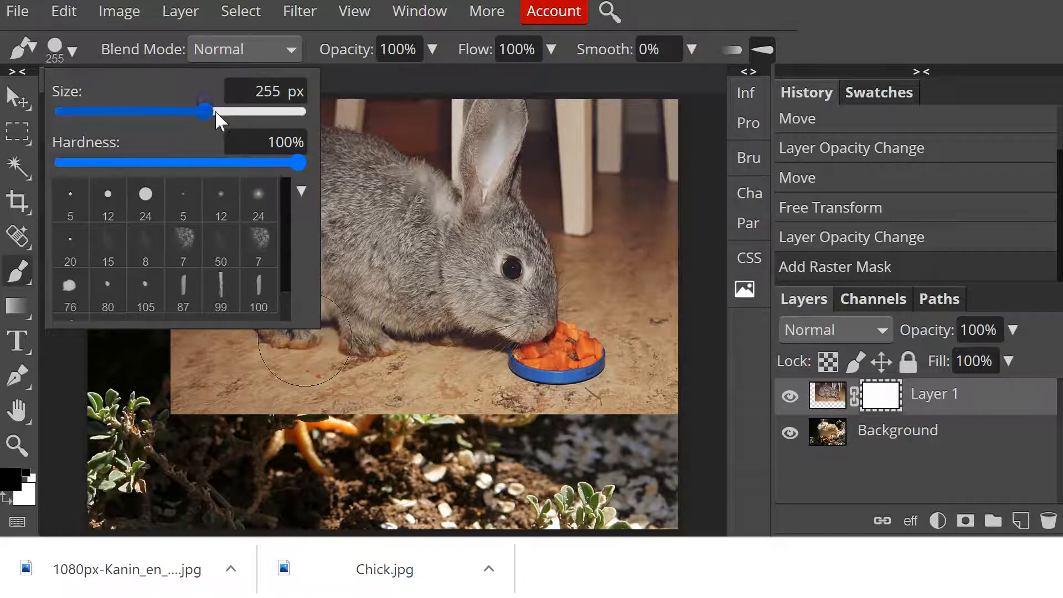
Step: Paint black on Layer 1's mask over the rabbit's body to expose the chick's body and legs underneath
left_click(357, 396)
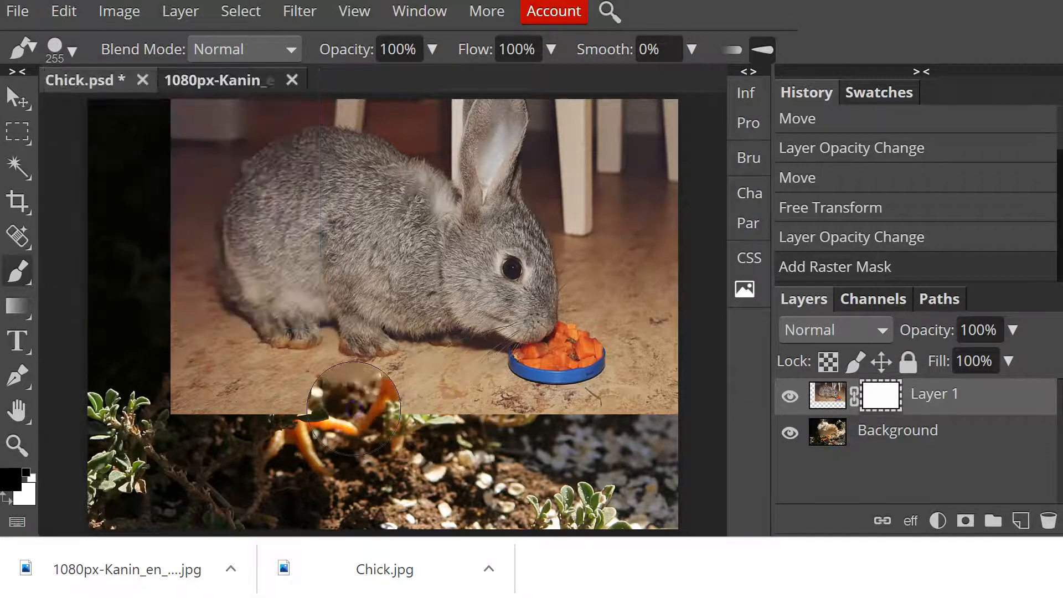
left_click(348, 387)
mouse_move(350, 389)
left_mouse_down()
mouse_move(321, 307)
mouse_move(324, 128)
mouse_move(296, 101)
mouse_move(284, 209)
mouse_move(295, 315)
mouse_move(263, 426)
mouse_move(221, 374)
mouse_move(208, 115)
mouse_move(178, 105)
left_mouse_up()
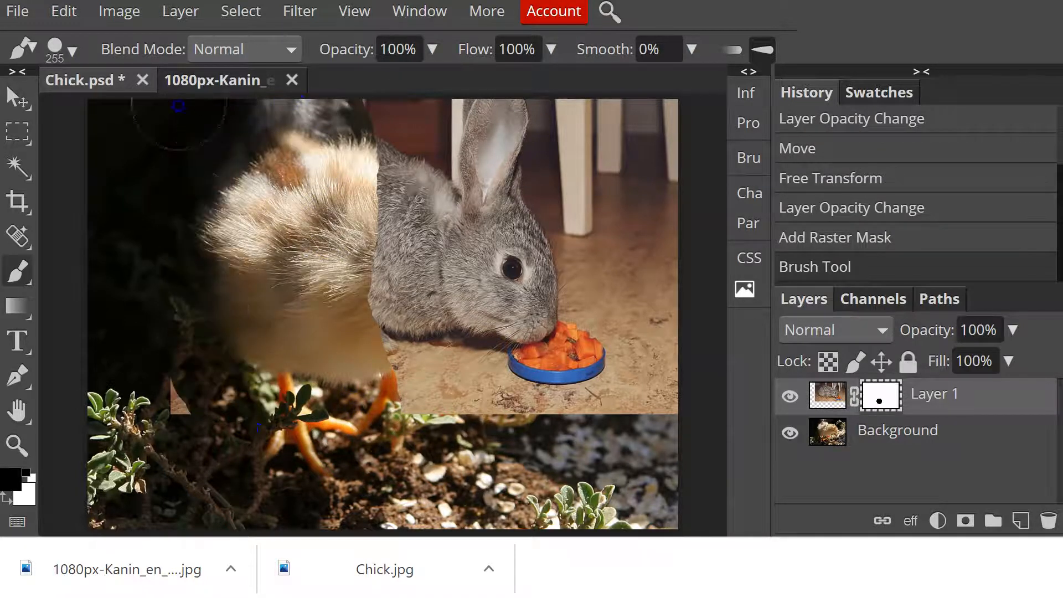
mouse_move(230, 386)
left_mouse_down()
mouse_move(387, 348)
mouse_move(487, 288)
mouse_move(464, 296)
left_mouse_up()
Step: Paint white on the mask to restore the rabbit's cheek and jaw, and return the foreground colour to black
left_click(6, 499)
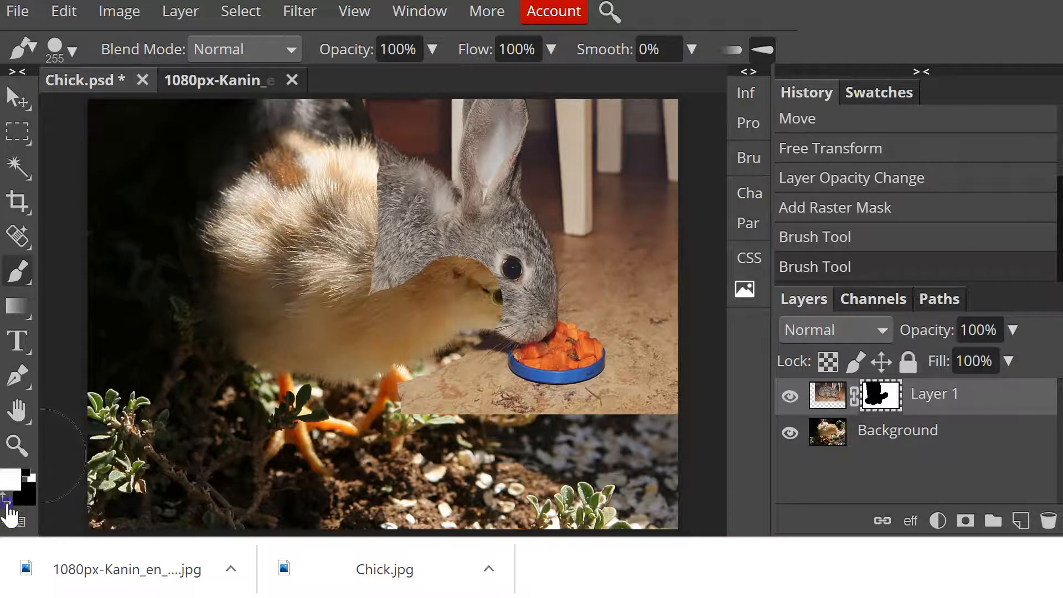
mouse_move(495, 276)
left_mouse_down()
mouse_move(474, 282)
mouse_move(477, 311)
mouse_move(493, 271)
left_mouse_up()
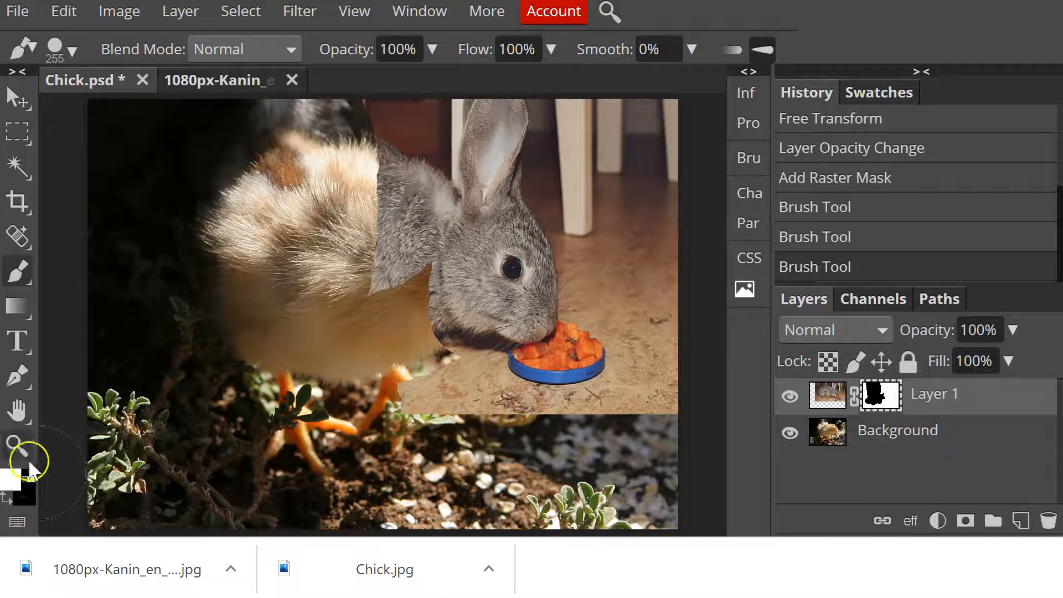
left_click(7, 499)
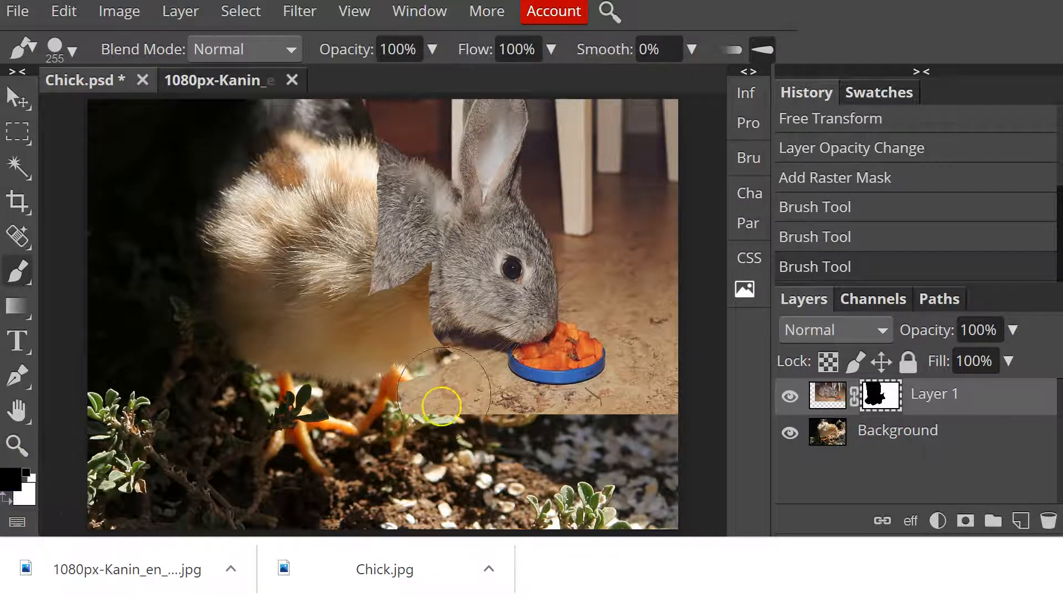
Step: Paint black on the mask to hide the floor, food bowl, chair legs and remaining rabbit body around the head
mouse_move(443, 382)
left_mouse_down()
mouse_move(517, 368)
mouse_move(540, 383)
left_mouse_up()
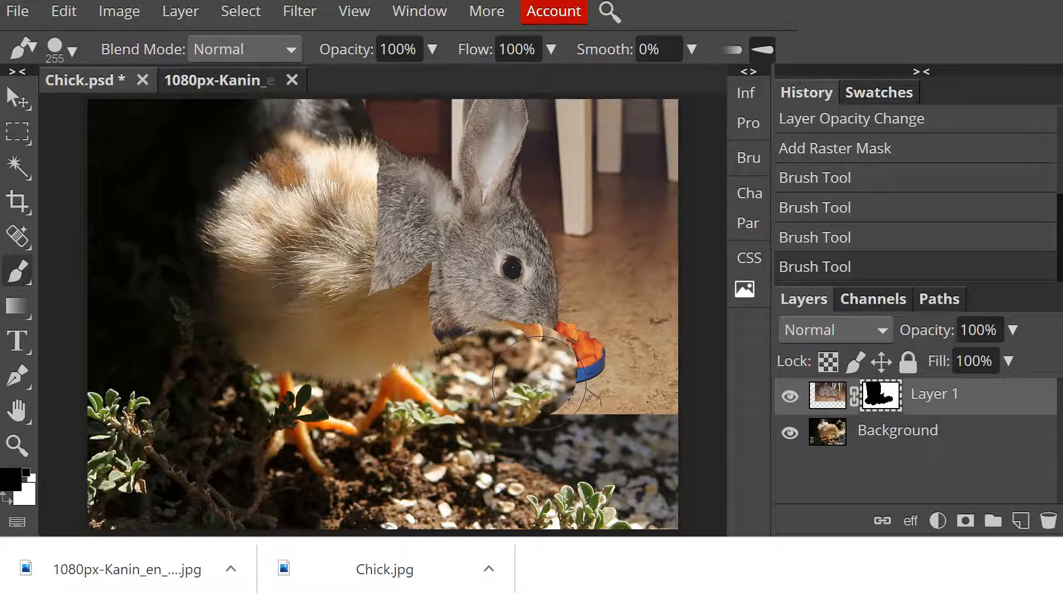
key("ctrl+z")
mouse_move(434, 423)
left_mouse_down()
mouse_move(515, 396)
mouse_move(595, 387)
mouse_move(645, 346)
mouse_move(655, 400)
mouse_move(601, 160)
mouse_move(656, 130)
mouse_move(671, 223)
left_mouse_up()
mouse_move(589, 133)
left_mouse_down()
mouse_move(603, 102)
mouse_move(594, 105)
left_mouse_up()
mouse_move(384, 131)
left_mouse_down()
mouse_move(390, 121)
mouse_move(374, 174)
mouse_move(380, 209)
mouse_move(343, 323)
left_mouse_up()
mouse_move(387, 399)
left_mouse_down()
mouse_move(457, 425)
mouse_move(438, 407)
mouse_move(547, 402)
mouse_move(614, 404)
left_mouse_up()
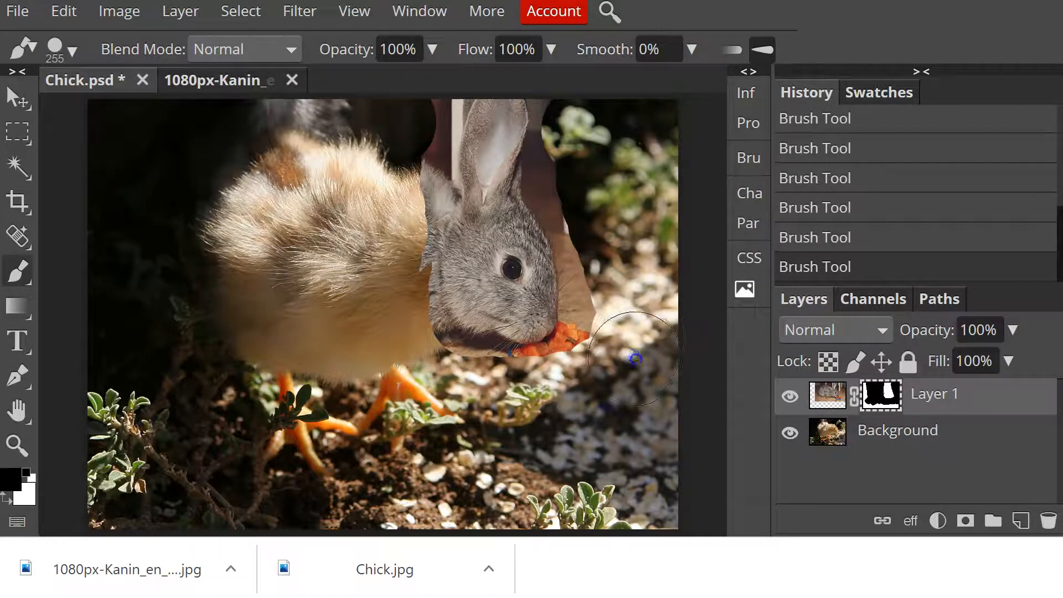
mouse_move(623, 306)
left_mouse_down()
mouse_move(577, 197)
mouse_move(576, 168)
mouse_move(576, 193)
left_mouse_up()
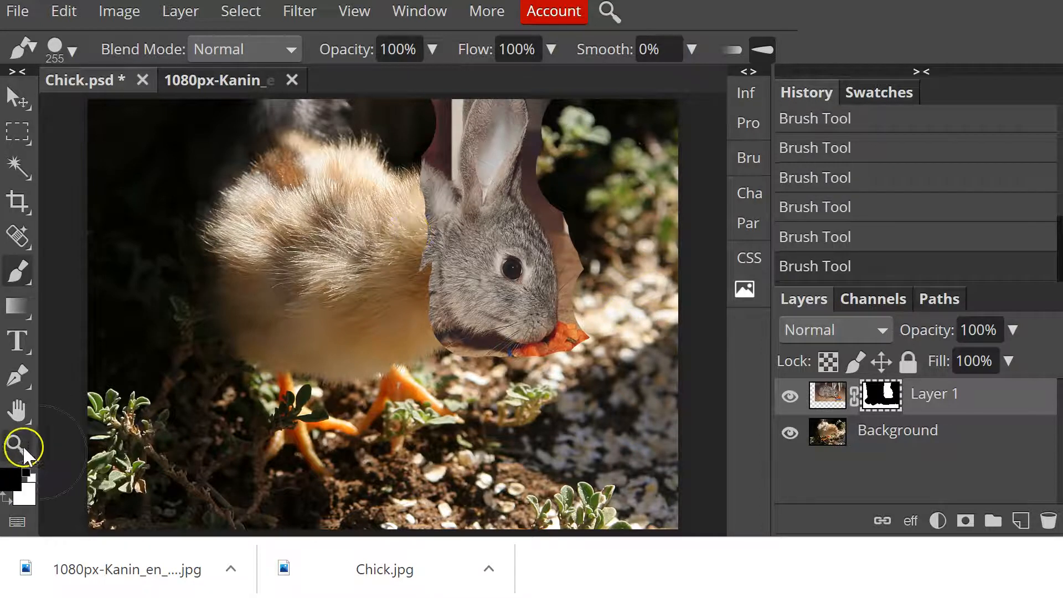
Step: Reduce the brush size to 49 px and mask out the floor below the rear part of the rabbit's jaw
left_click(22, 445)
left_click(486, 336)
left_click(481, 338)
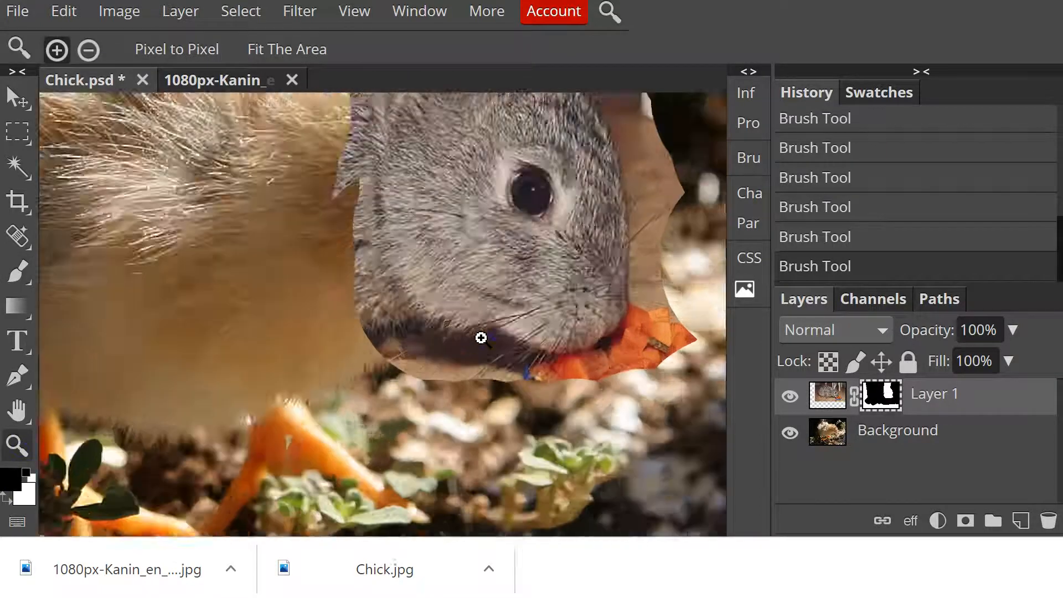
left_click(481, 338)
left_click(465, 341)
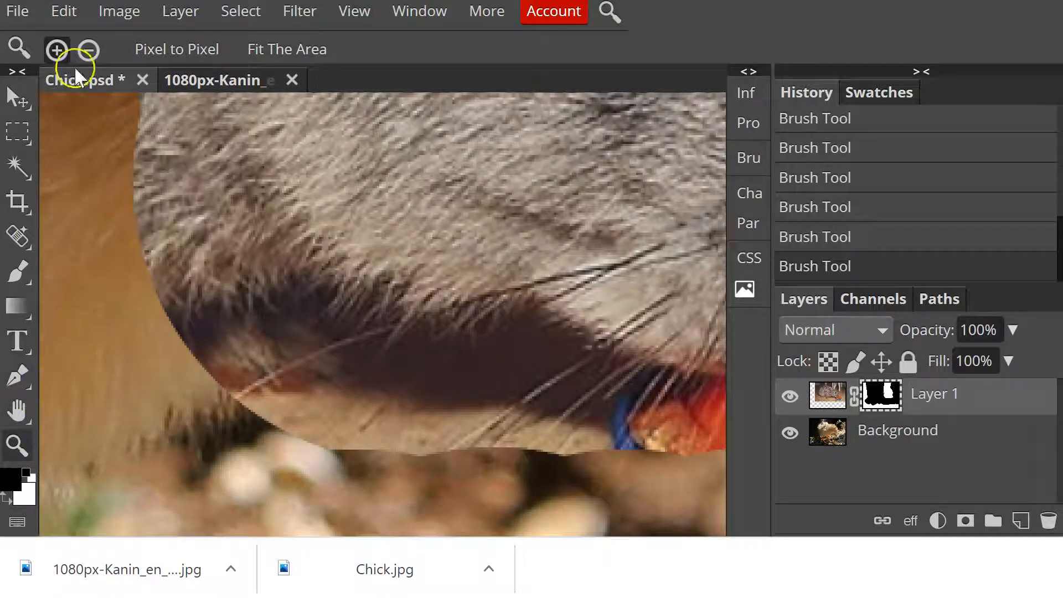
left_click(19, 271)
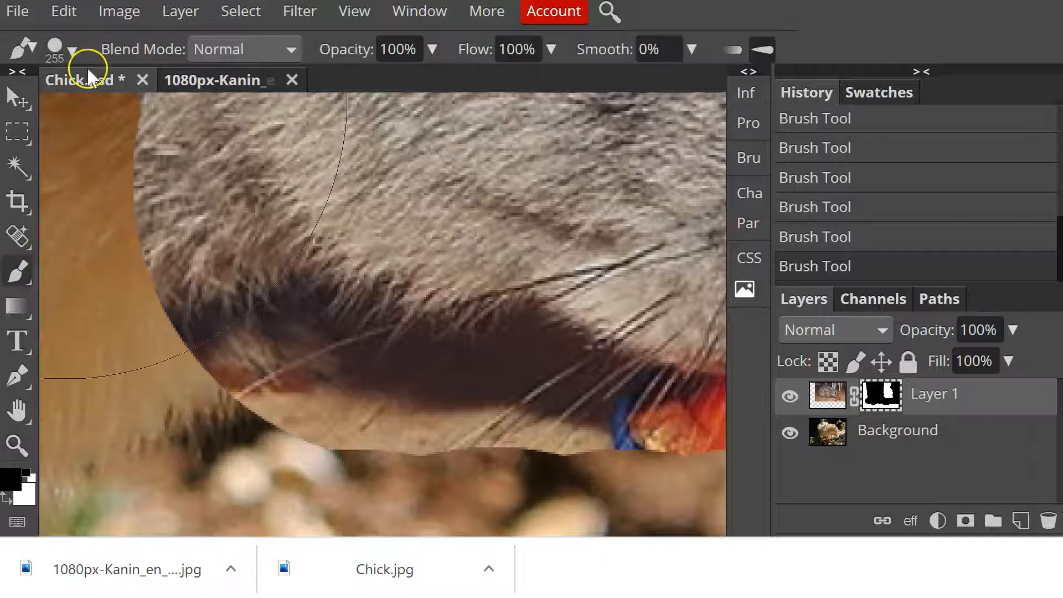
left_click(81, 46)
left_click(114, 111)
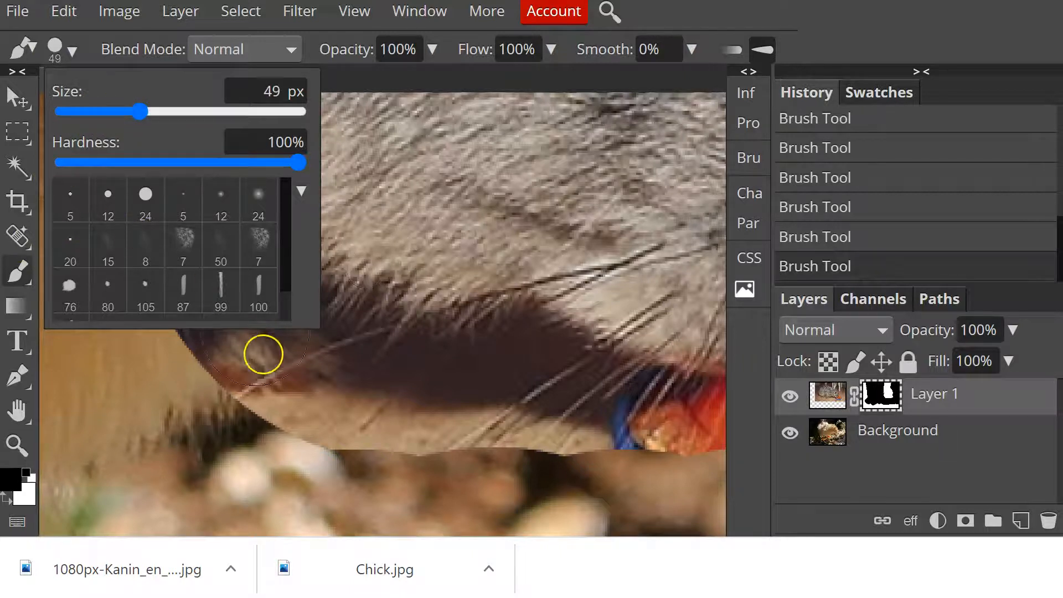
mouse_move(314, 383)
left_mouse_down()
mouse_move(257, 439)
mouse_move(287, 432)
mouse_move(234, 382)
mouse_move(321, 429)
mouse_move(343, 426)
mouse_move(313, 421)
mouse_move(359, 418)
mouse_move(301, 423)
mouse_move(129, 341)
left_mouse_up()
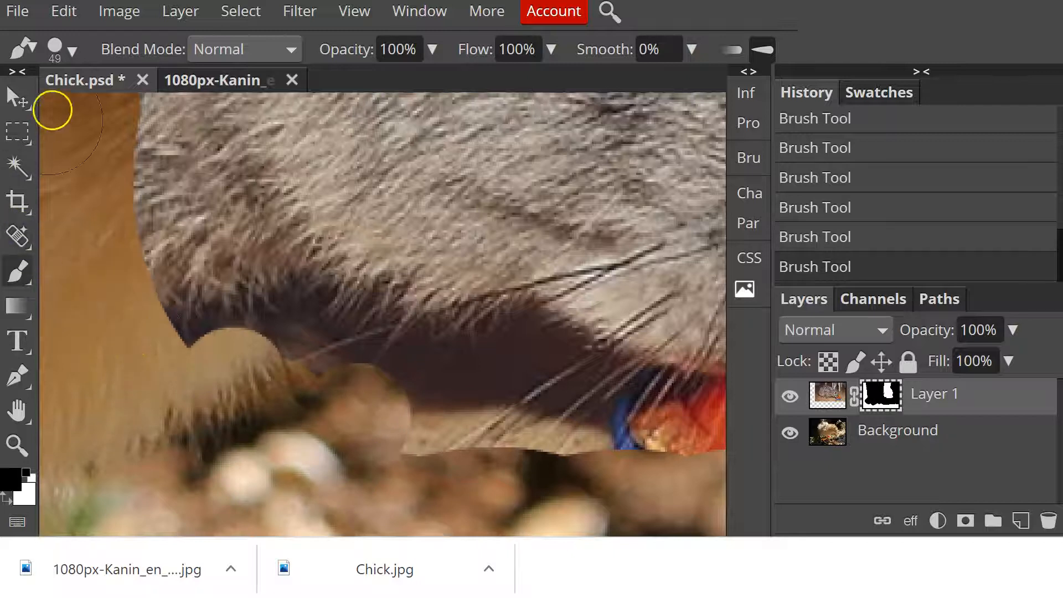
Step: Set the brush hardness to 47% and mask out the remaining floor and shadow along the rabbit's lower jaw and throat
left_click(73, 48)
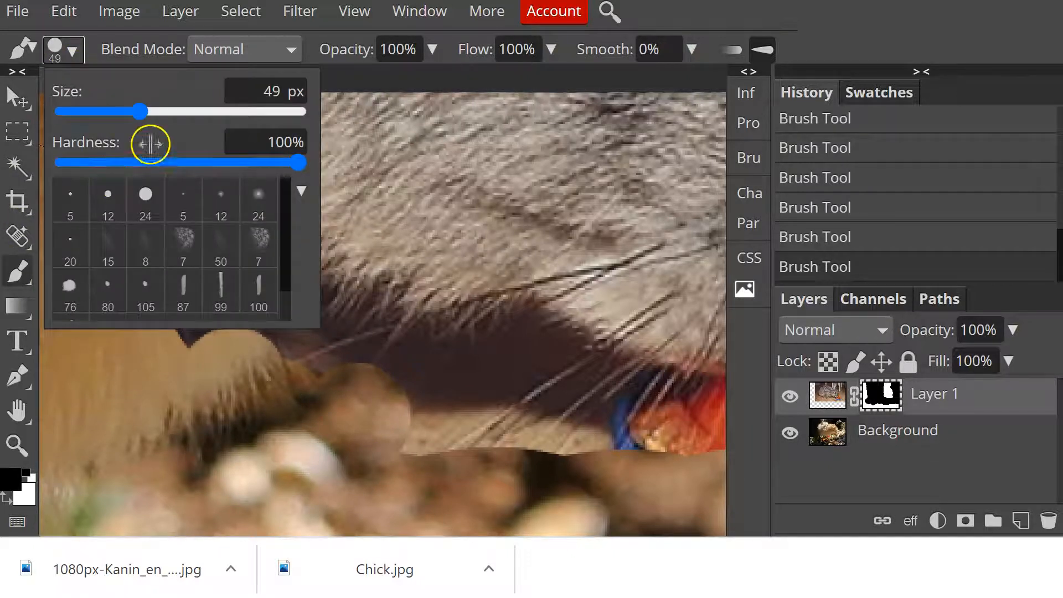
left_click(171, 162)
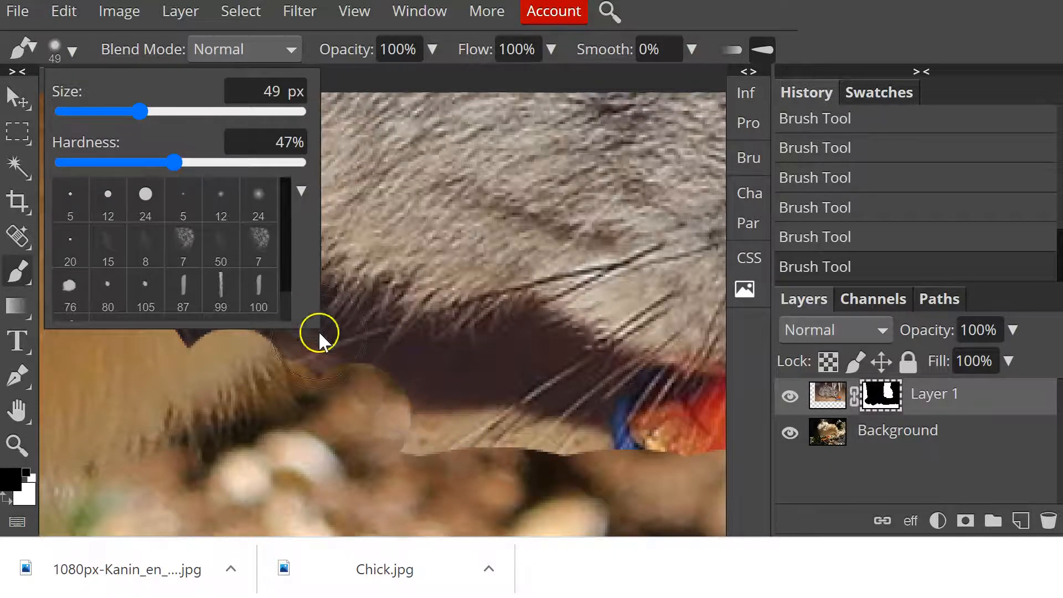
left_click(443, 434)
mouse_move(444, 434)
left_mouse_down()
mouse_move(511, 446)
mouse_move(434, 375)
left_mouse_up()
left_click(268, 412)
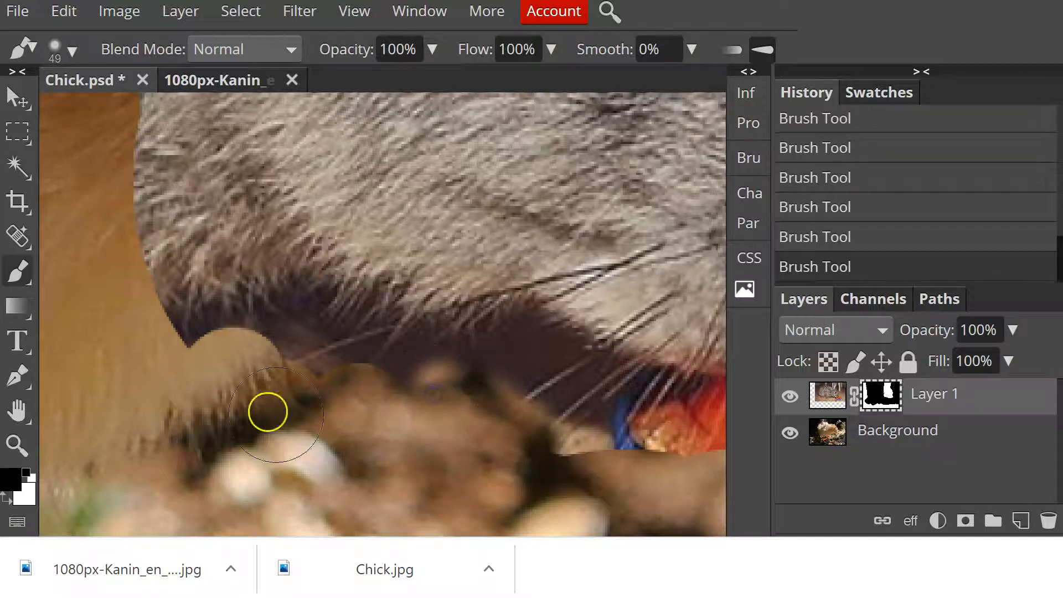
left_click(386, 385)
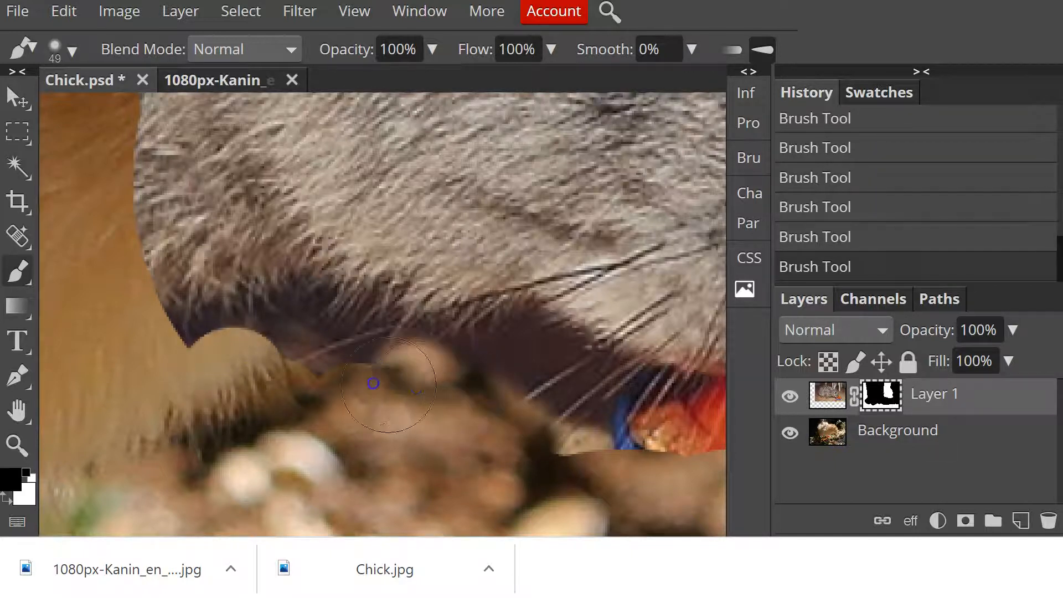
left_click_drag(386, 385, 352, 382)
left_click(358, 352)
mouse_move(309, 330)
left_mouse_down()
mouse_move(310, 311)
mouse_move(254, 332)
mouse_move(159, 337)
mouse_move(187, 318)
mouse_move(129, 244)
mouse_move(96, 131)
left_mouse_up()
mouse_move(621, 456)
left_mouse_down()
mouse_move(515, 398)
mouse_move(510, 370)
mouse_move(439, 382)
left_mouse_up()
mouse_move(557, 387)
left_mouse_down()
mouse_move(696, 444)
mouse_move(709, 426)
left_mouse_up()
left_click_drag(614, 413, 717, 437)
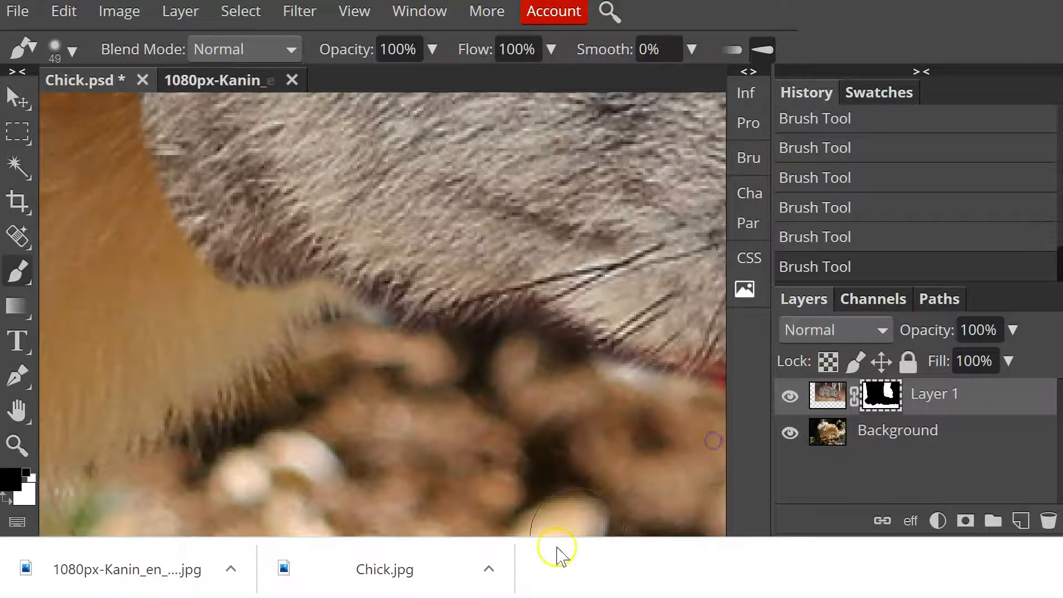
left_click(540, 389)
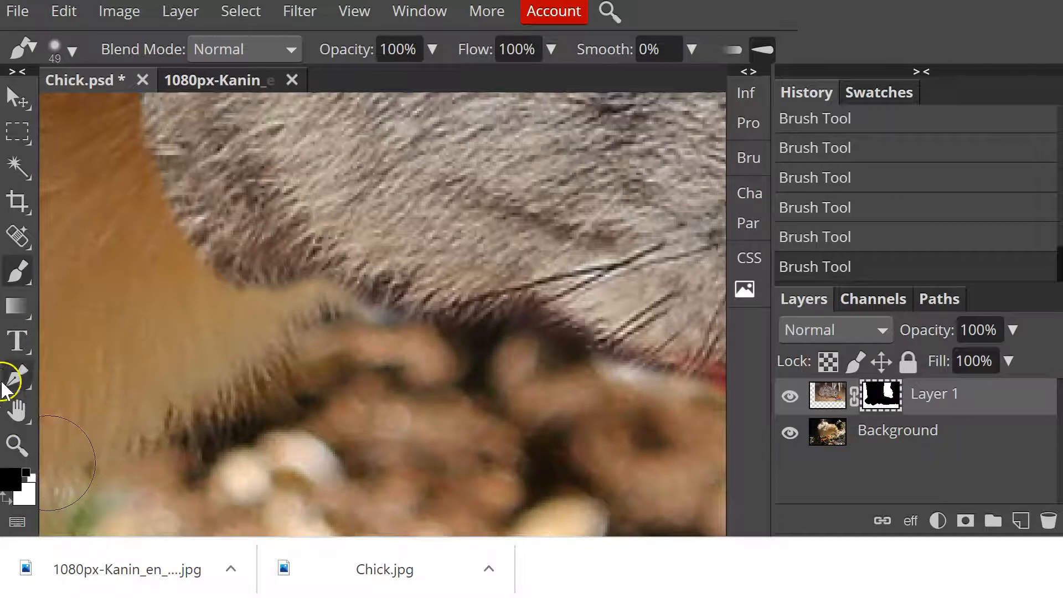
Step: Mask out the carrot pieces in front of and below the rabbit's mouth with black
left_click(17, 410)
left_click_drag(646, 387, 252, 363)
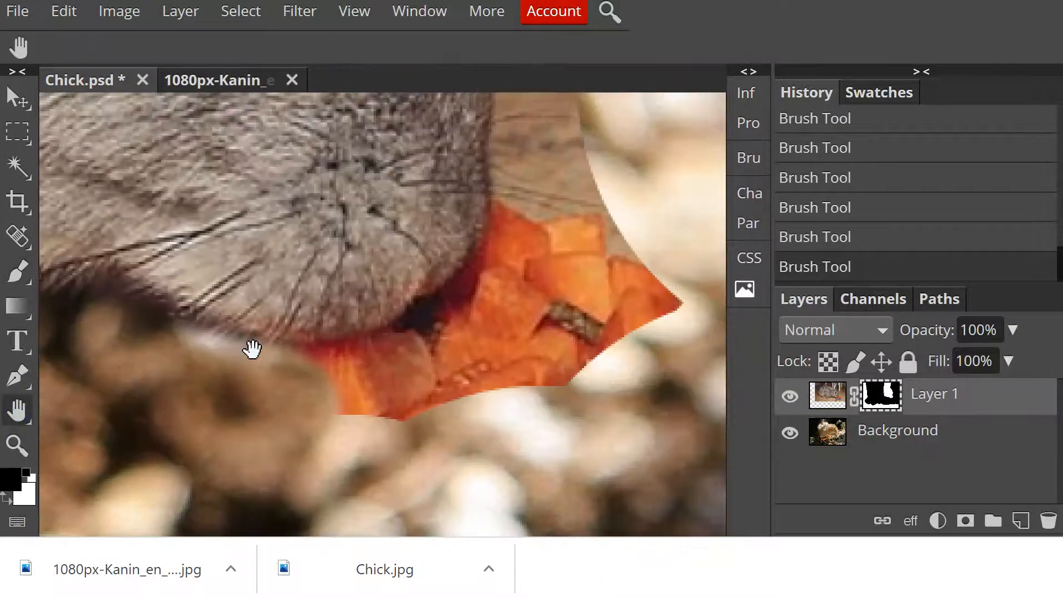
left_click(16, 277)
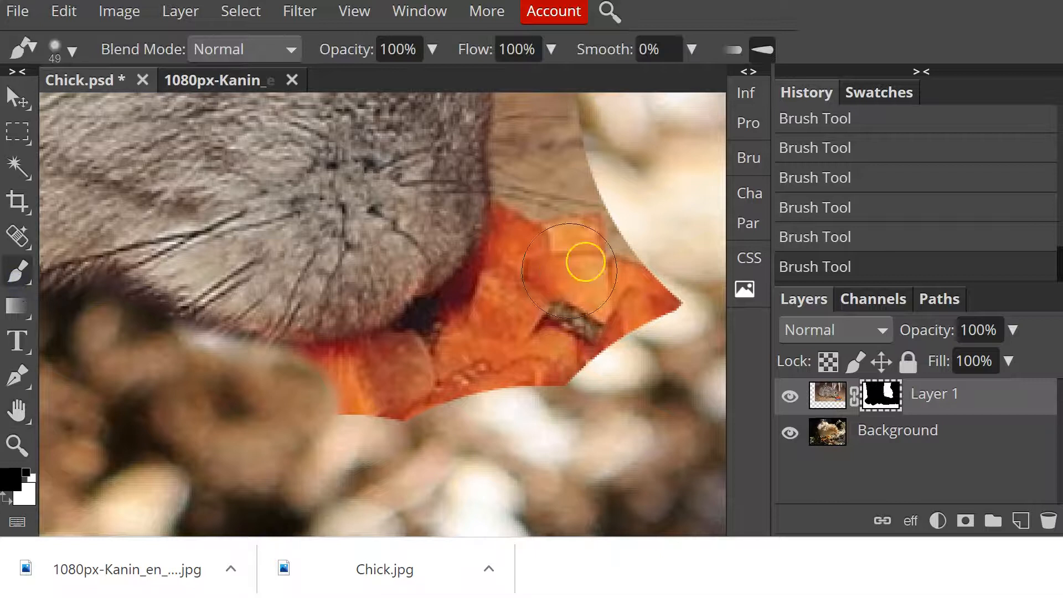
mouse_move(676, 235)
left_mouse_down()
mouse_move(630, 301)
mouse_move(574, 349)
mouse_move(576, 246)
mouse_move(548, 285)
mouse_move(425, 366)
mouse_move(437, 344)
mouse_move(492, 328)
mouse_move(497, 295)
mouse_move(534, 210)
left_mouse_up()
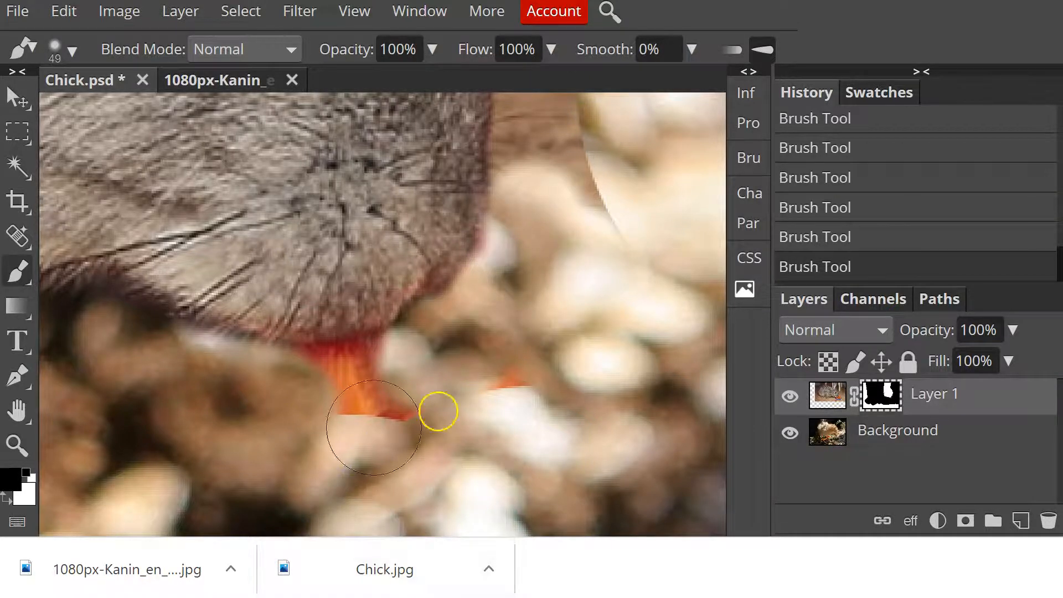
mouse_move(421, 382)
left_mouse_down()
mouse_move(360, 418)
mouse_move(332, 391)
mouse_move(332, 375)
mouse_move(323, 383)
mouse_move(398, 368)
mouse_move(321, 404)
mouse_move(347, 380)
mouse_move(399, 391)
mouse_move(356, 297)
mouse_move(446, 319)
left_mouse_up()
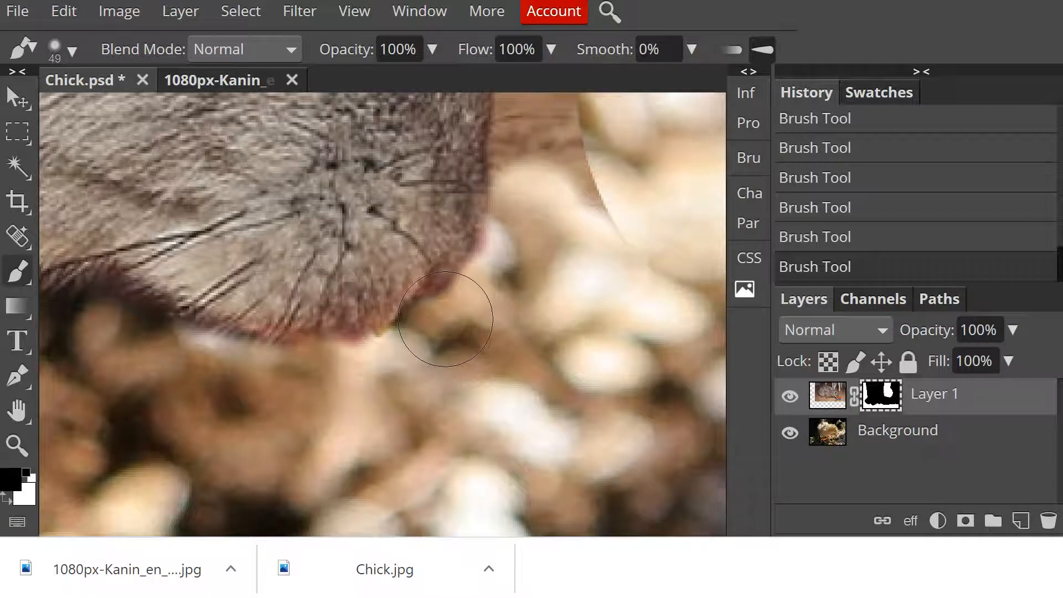
Step: Mask out the leftover grey fur along the back of the rabbit's neck to blend it into the chick's body
scroll(446, 321, "down", 5)
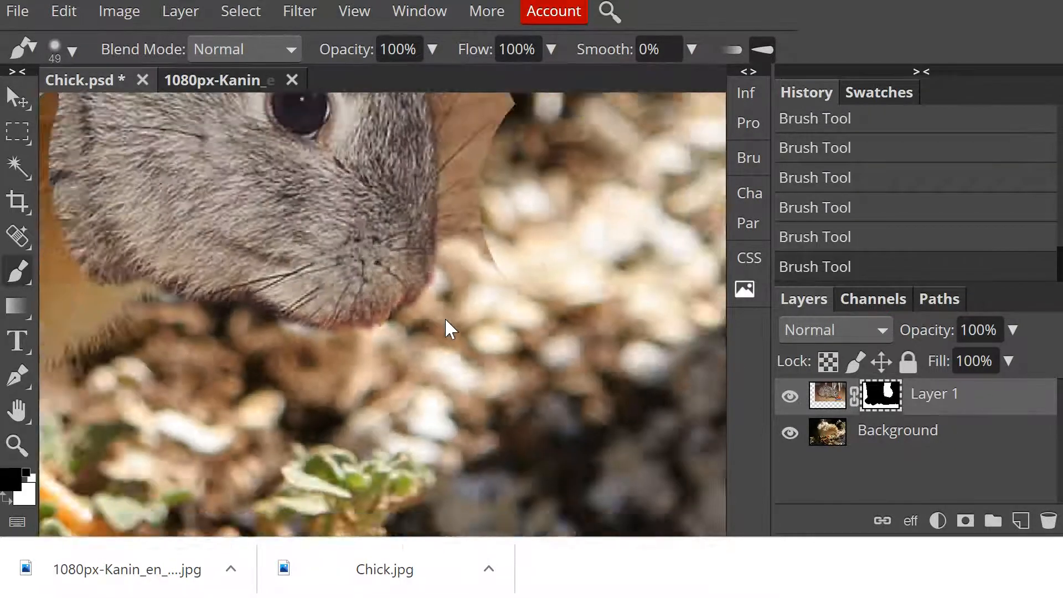
scroll(451, 330, "down", 3)
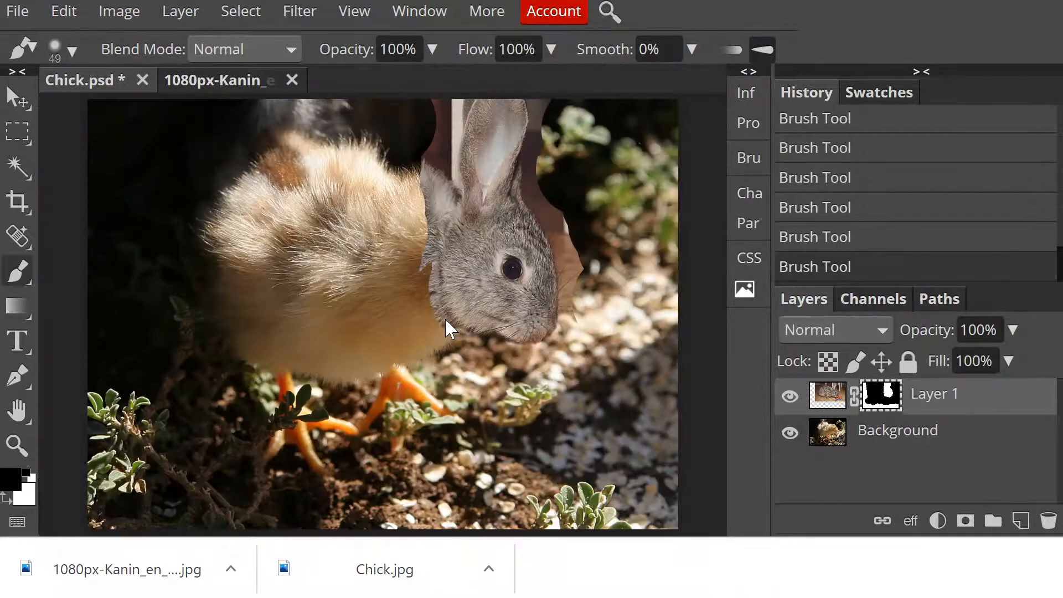
left_click(361, 252)
mouse_move(442, 199)
left_mouse_down()
mouse_move(446, 174)
mouse_move(422, 157)
left_mouse_up()
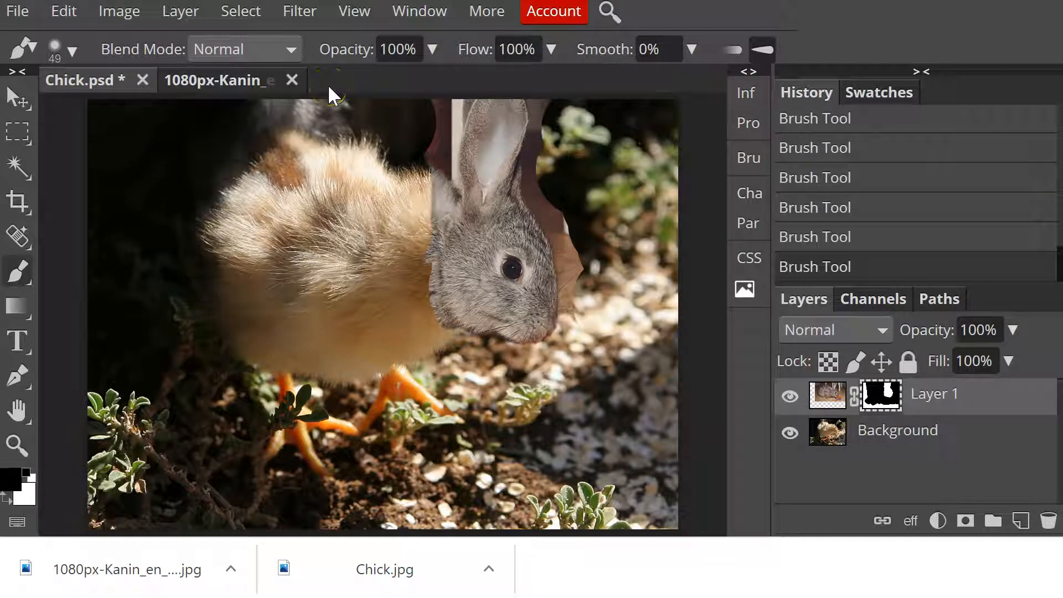
left_click_drag(252, 181, 216, 261)
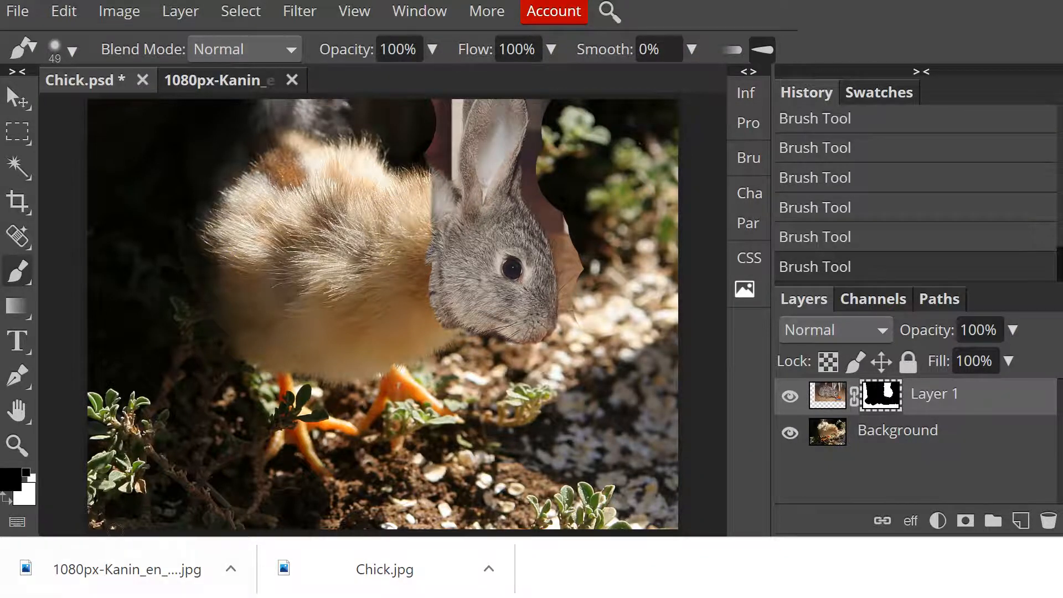